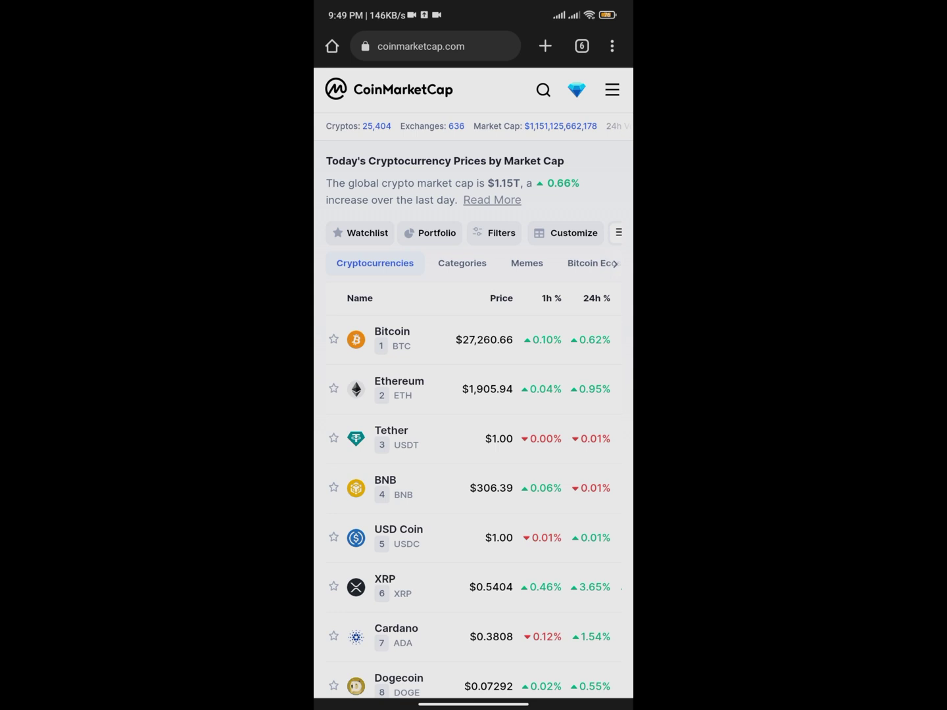
- Search CoinMarketCap for 'Wakanda' to find the Wakanda Inu (WKD) coin
{"action": "scroll", "coordinate": [474, 394], "scroll_direction": "down", "scroll_amount": 2}
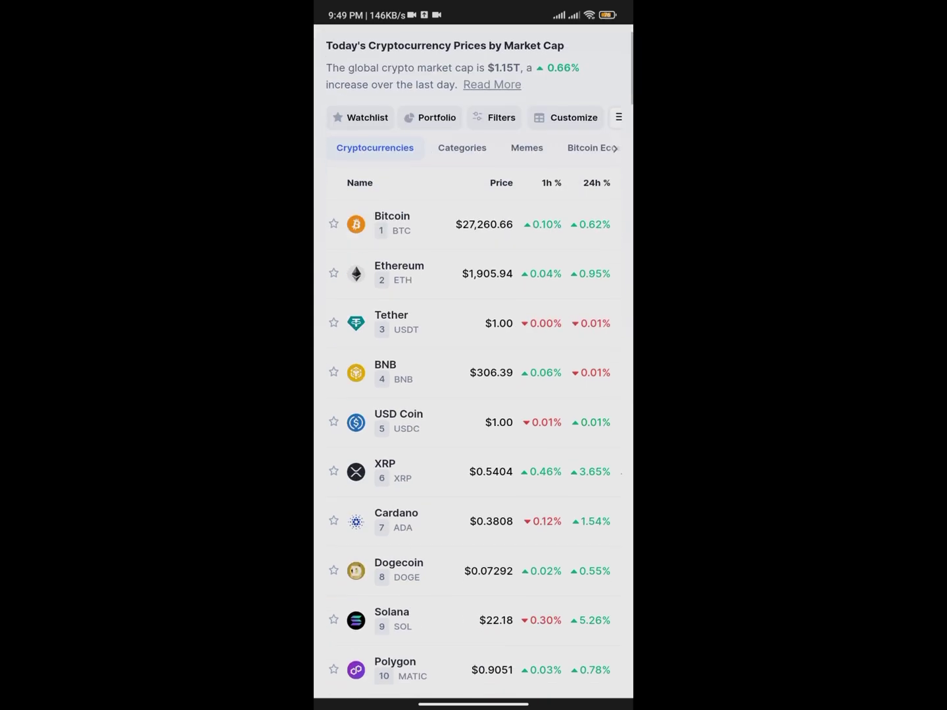
{"action": "scroll", "coordinate": [473, 394], "scroll_direction": "up", "scroll_amount": 2}
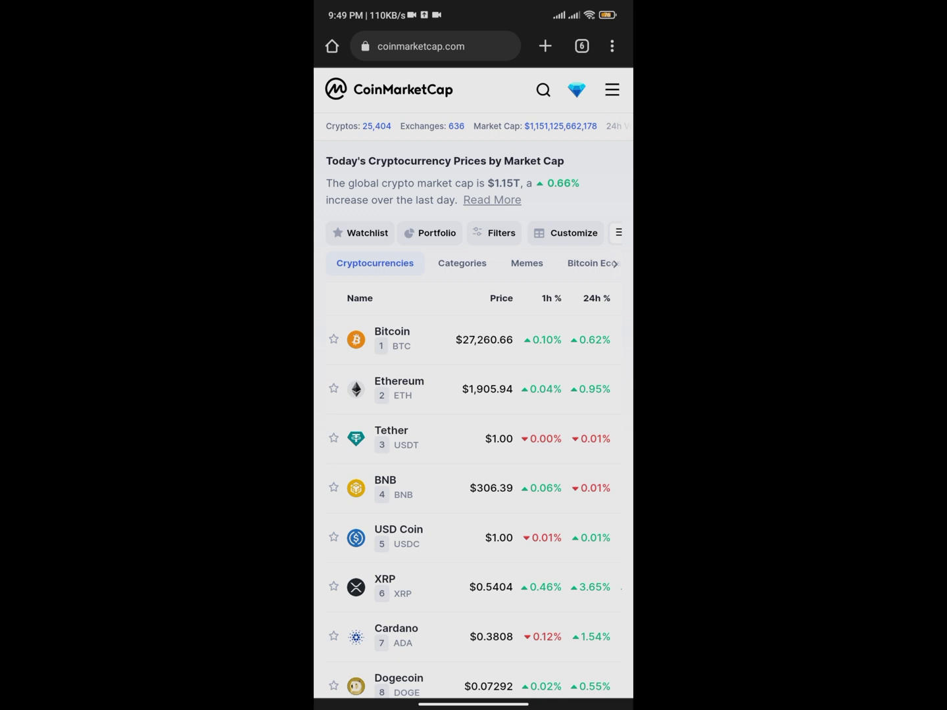
{"action": "scroll", "coordinate": [473, 394], "scroll_direction": "down", "scroll_amount": 2}
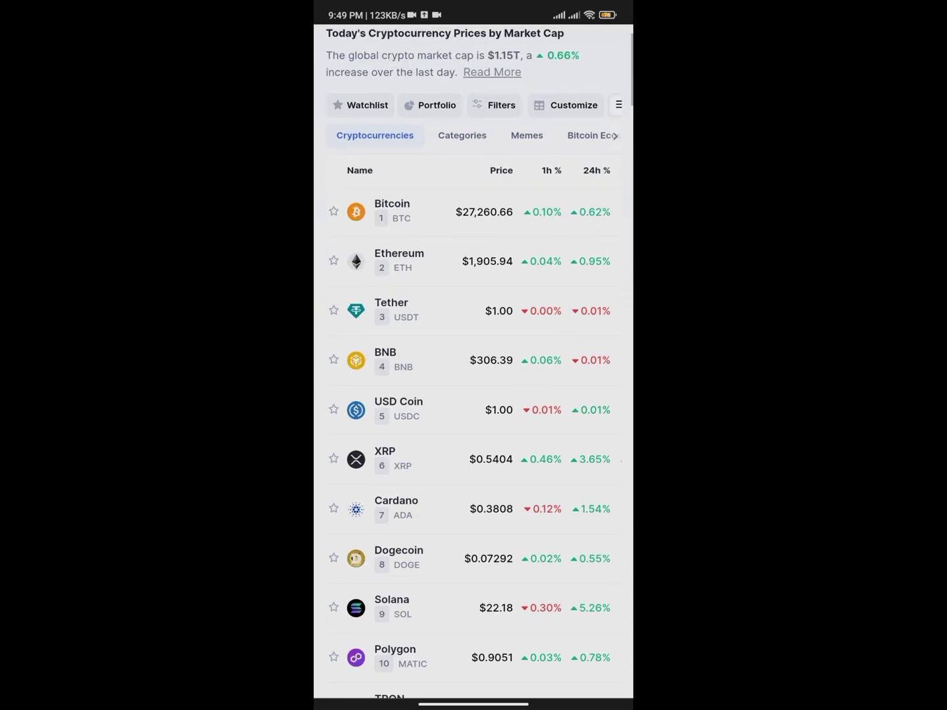
{"action": "scroll", "coordinate": [473, 394], "scroll_direction": "up", "scroll_amount": 2}
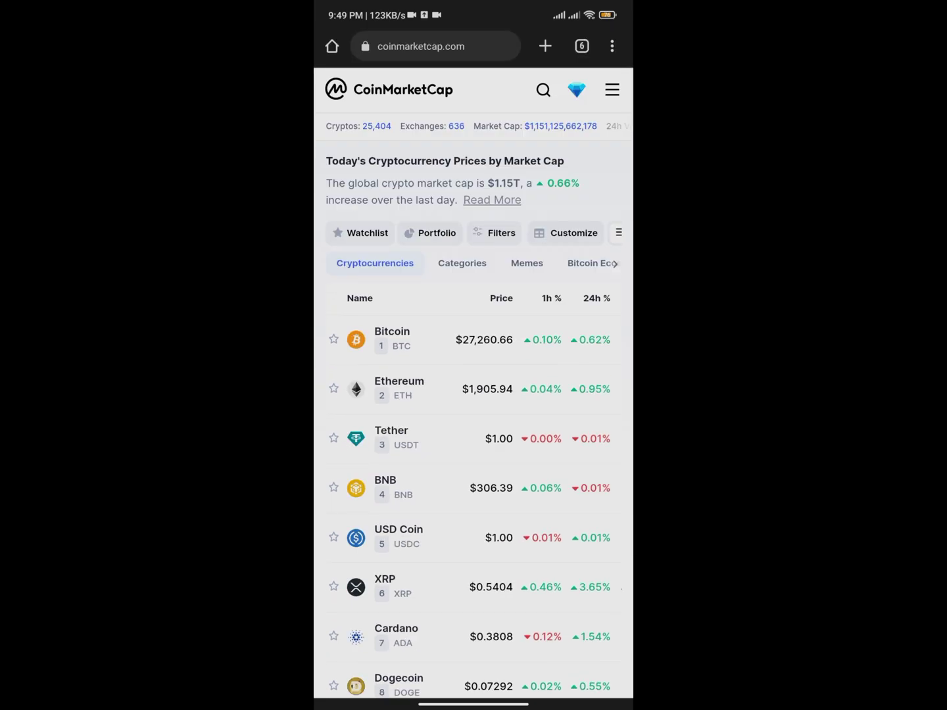
{"action": "left_click", "coordinate": [543, 89]}
{"action": "left_click", "coordinate": [543, 89]}
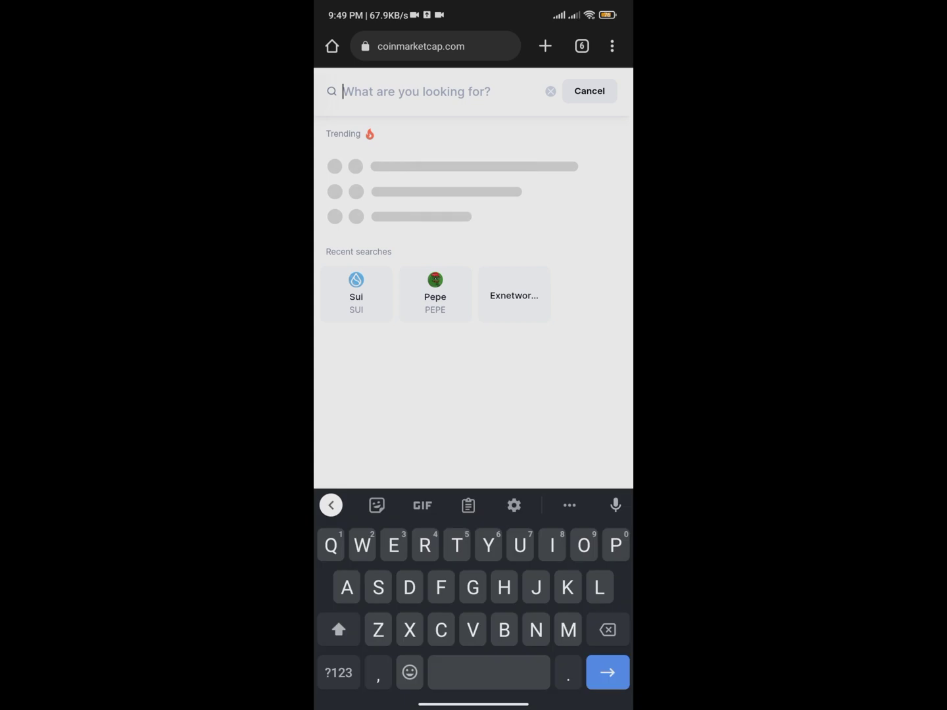
{"action": "type", "text": "Wakanda"}
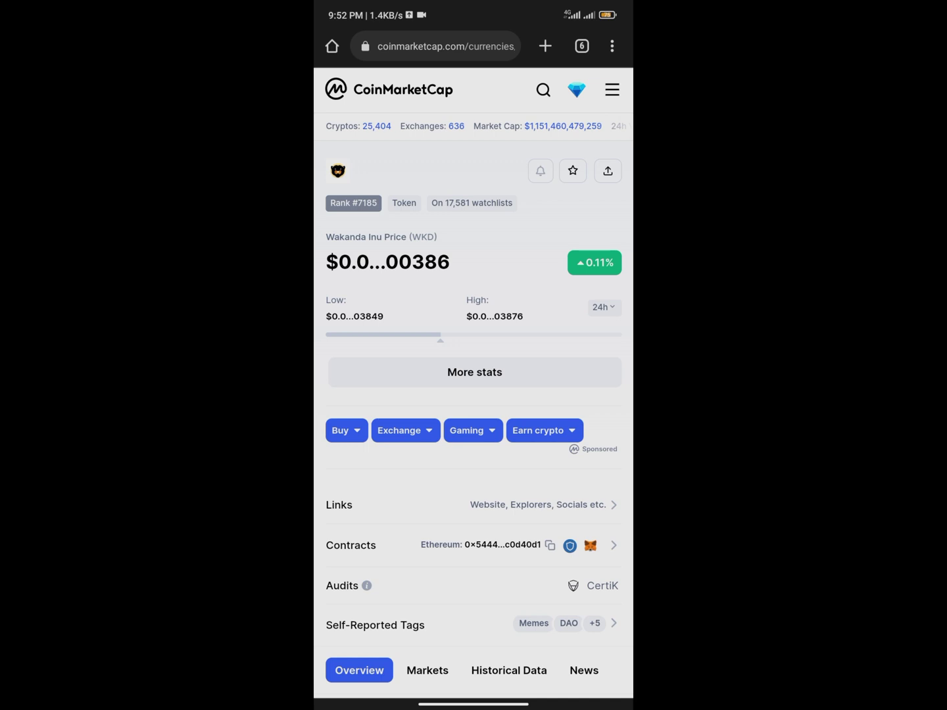
- Show Wakanda Inu's Ethereum and BNB Smart Chain (BEP20) contract addresses
{"action": "scroll", "coordinate": [473, 368], "scroll_direction": "down", "scroll_amount": 5}
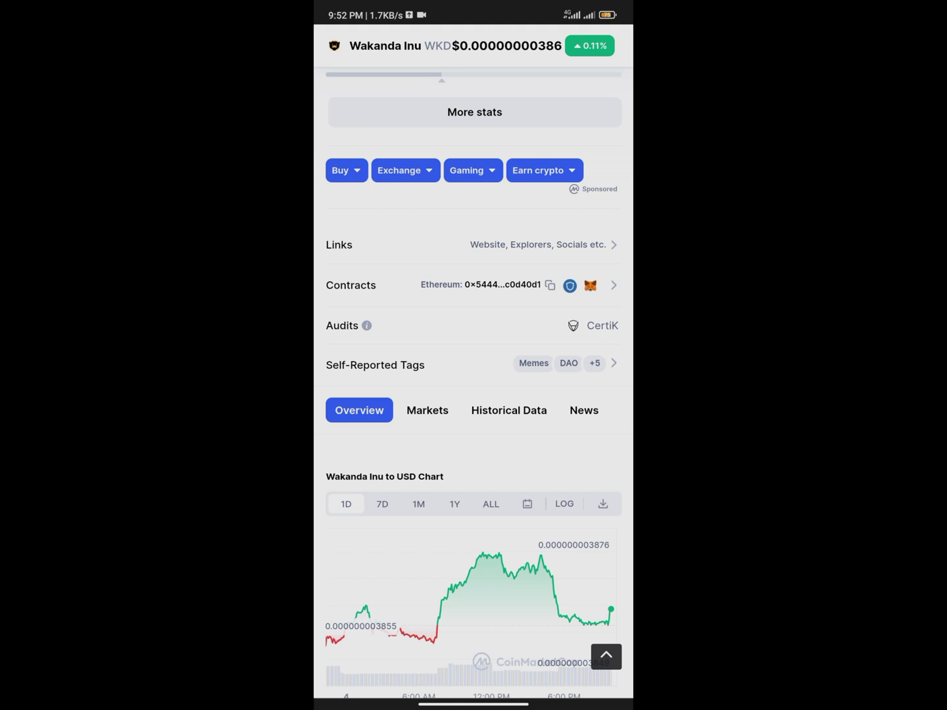
{"action": "left_click", "coordinate": [612, 284]}
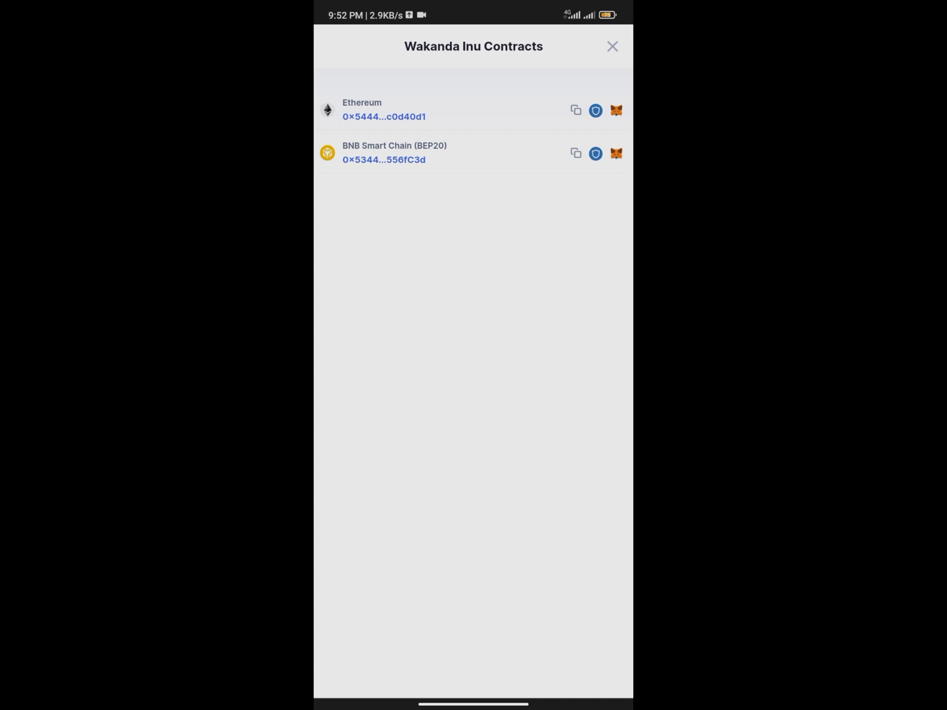
- Copy the WKD BEP20 contract address from BscScan, then bring up the recent apps
{"action": "left_click", "coordinate": [394, 153]}
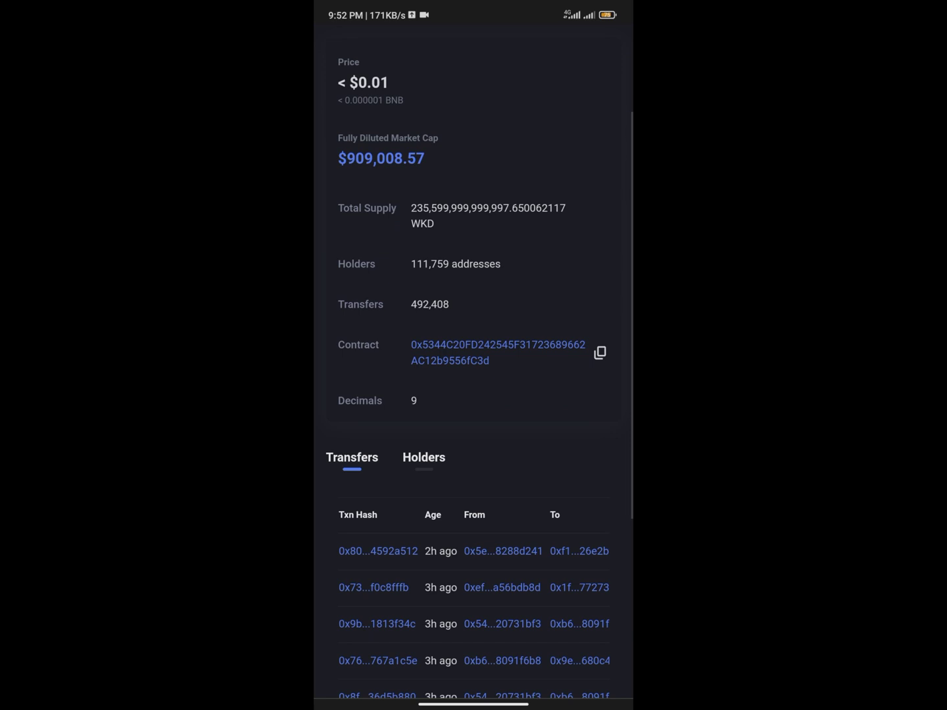
{"action": "left_click", "coordinate": [600, 352]}
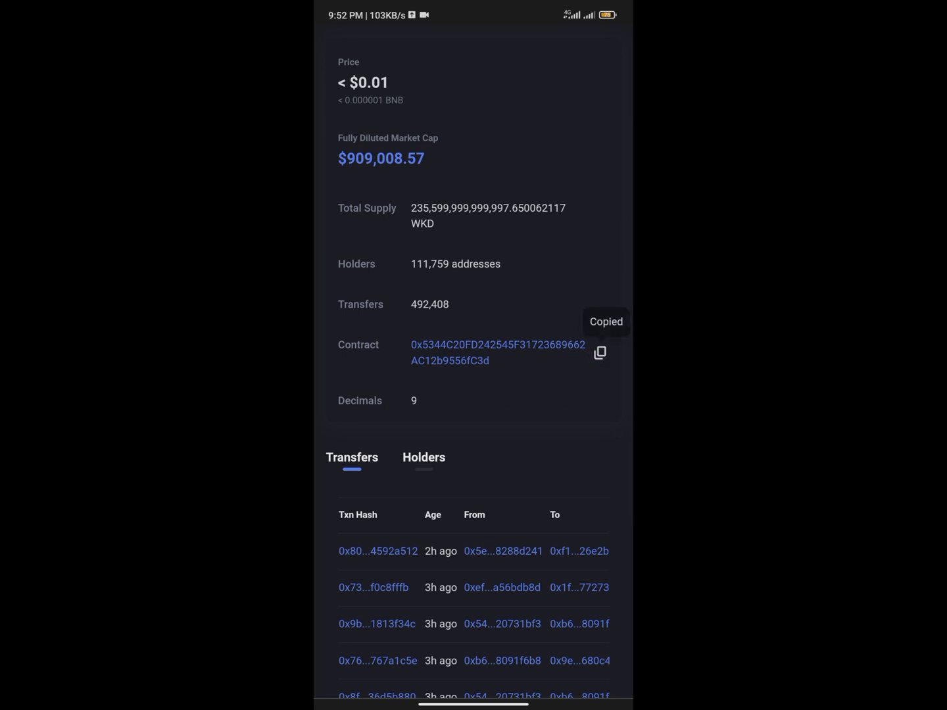
{"action": "left_click_drag", "start_coordinate": [475, 704], "coordinate": [474, 460]}
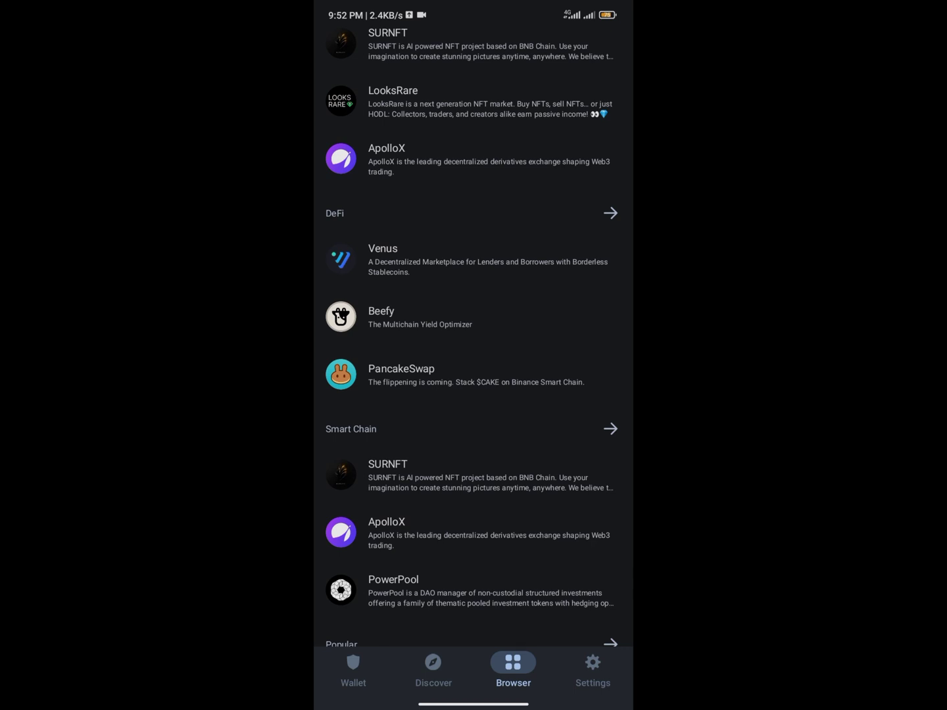
- Load PancakeSwap's BNB-to-CAKE swap in Trust Wallet and open the receiving-token chooser
{"action": "left_click", "coordinate": [401, 374]}
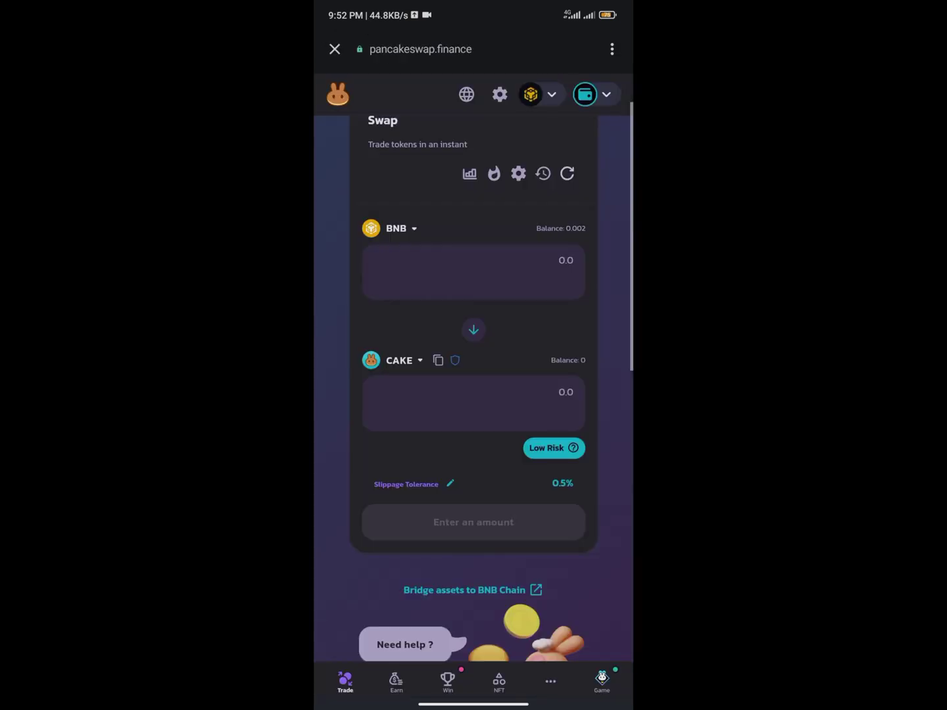
{"action": "scroll", "coordinate": [473, 382], "scroll_direction": "down", "scroll_amount": 1}
{"action": "scroll", "coordinate": [473, 381], "scroll_direction": "up", "scroll_amount": 3}
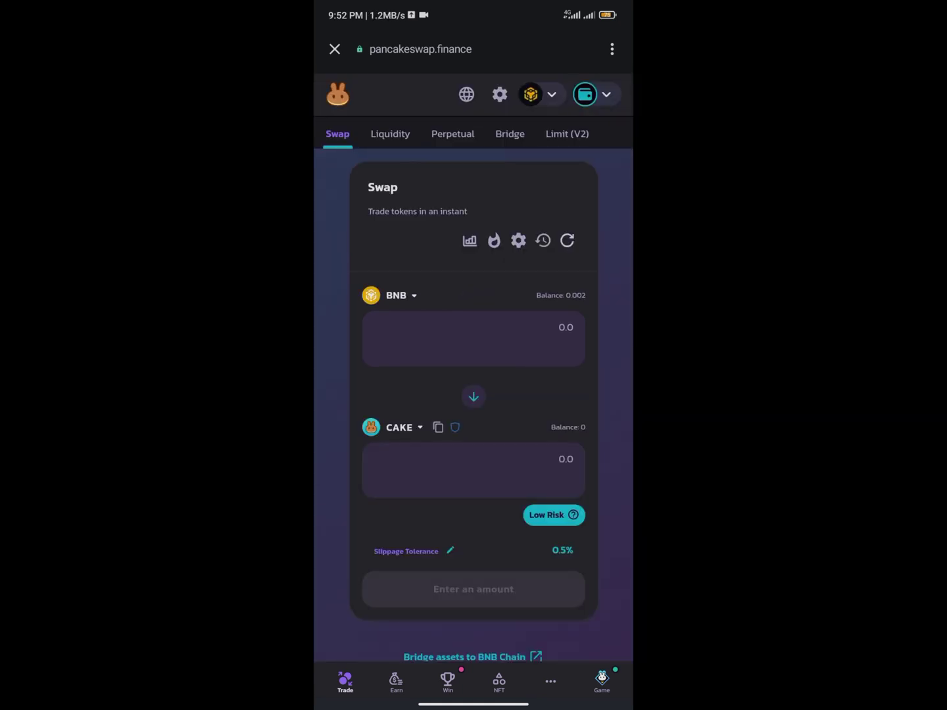
{"action": "scroll", "coordinate": [474, 369], "scroll_direction": "down", "scroll_amount": 2}
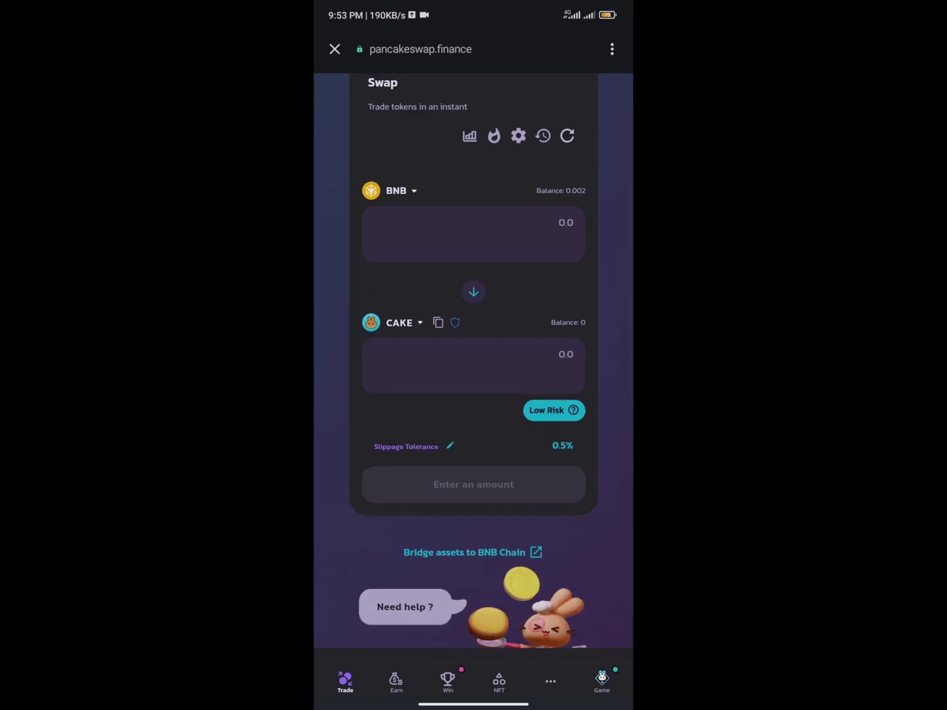
{"action": "left_click", "coordinate": [393, 322]}
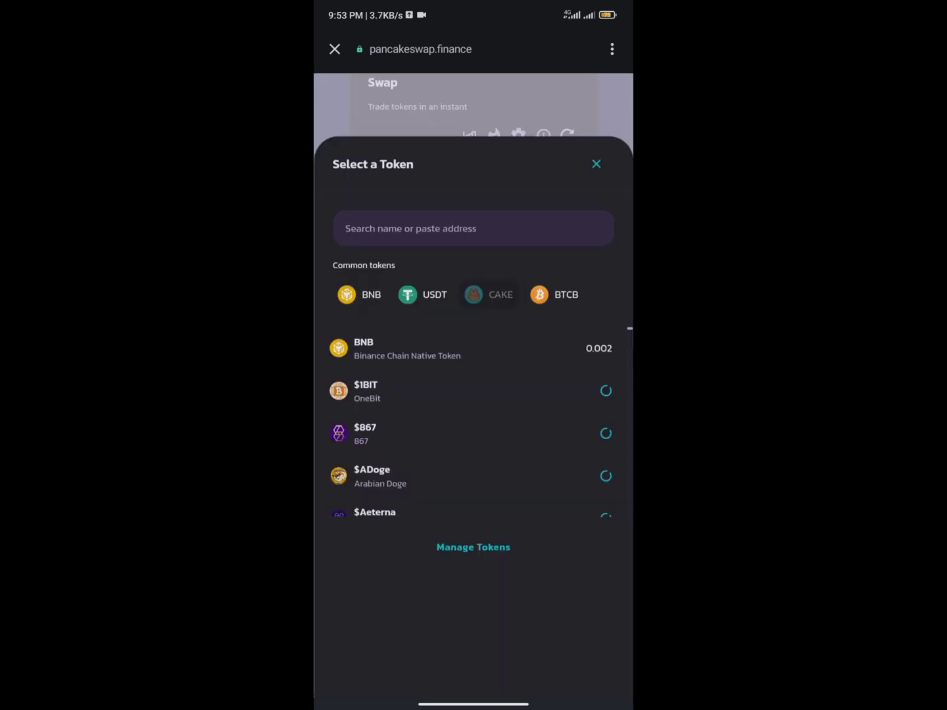
- Paste the WKD contract address into the token search and select WKD
{"action": "left_click", "coordinate": [474, 228]}
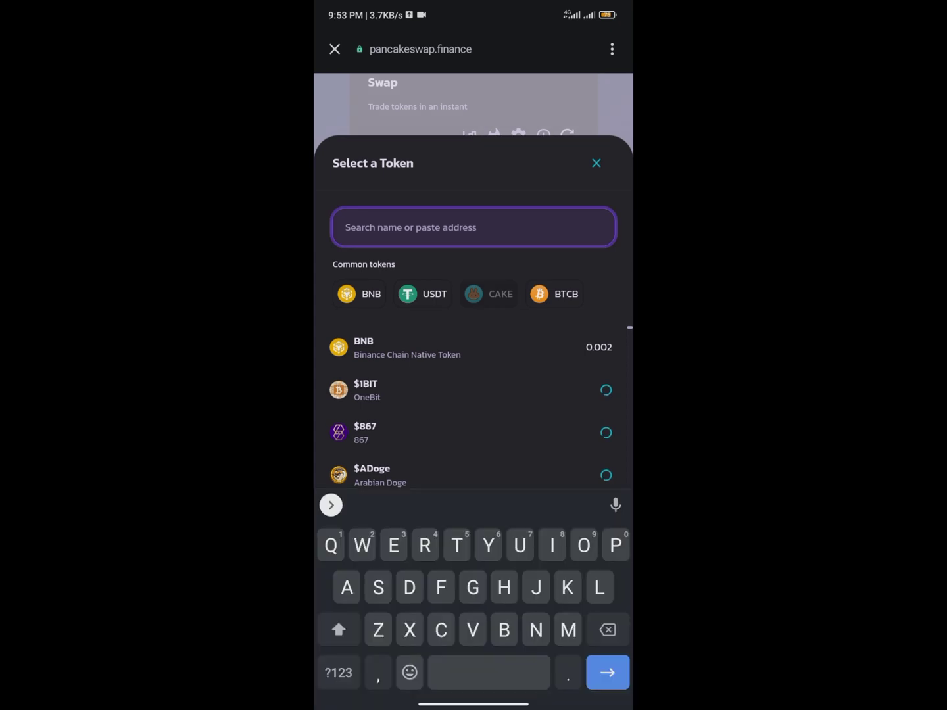
{"action": "left_click", "coordinate": [425, 505]}
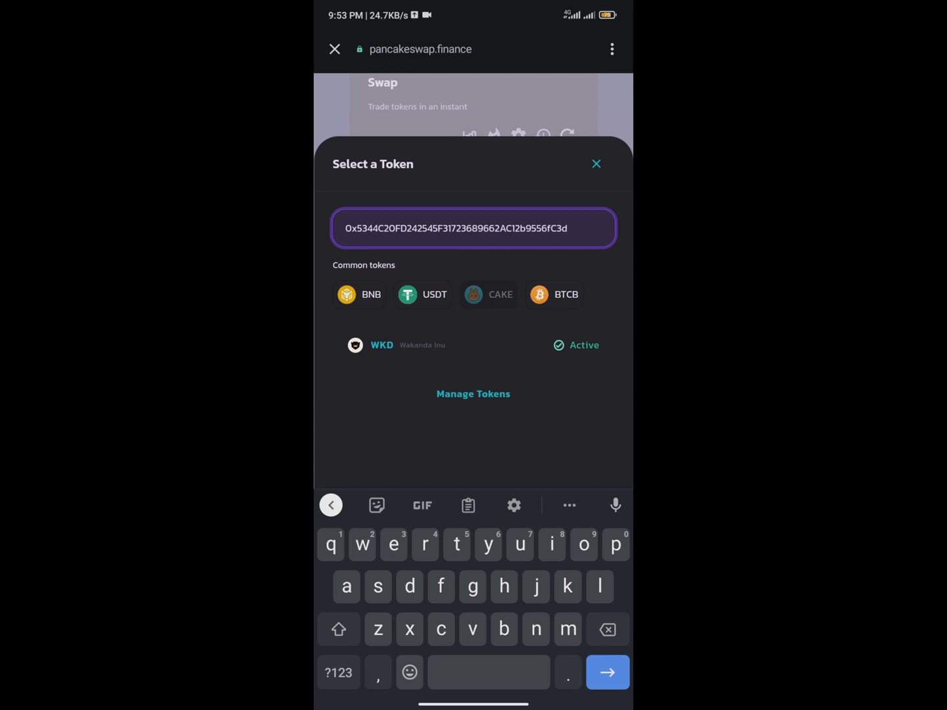
{"action": "left_click", "coordinate": [394, 346]}
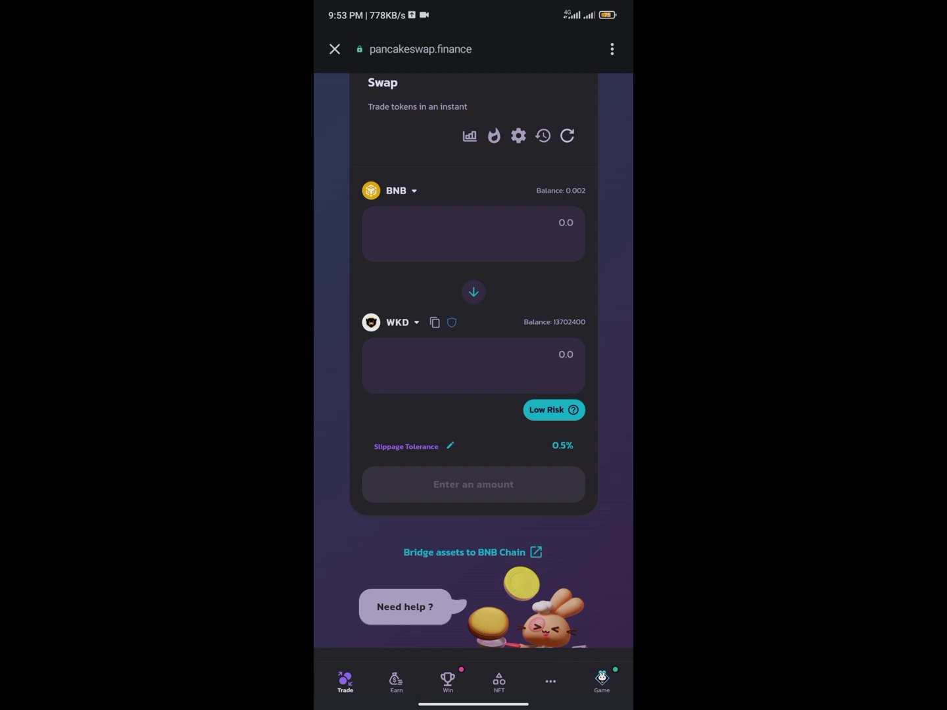
- Enter 0.02 BNB, quoting about 1,583,407,282 WKD with insufficient balance
{"action": "left_click", "coordinate": [474, 234]}
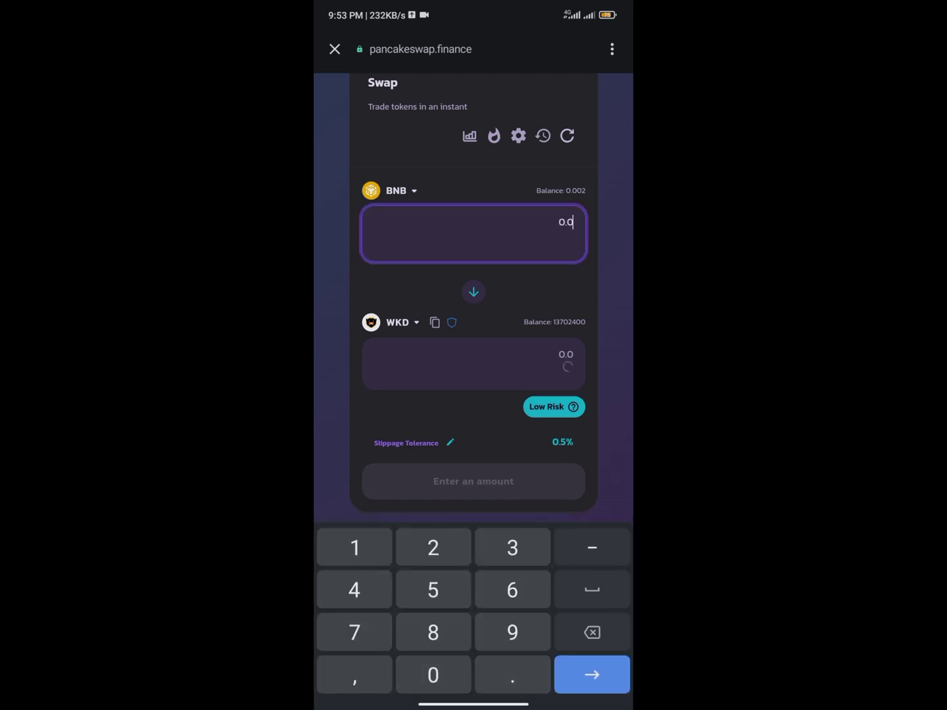
{"action": "type", "text": "2"}
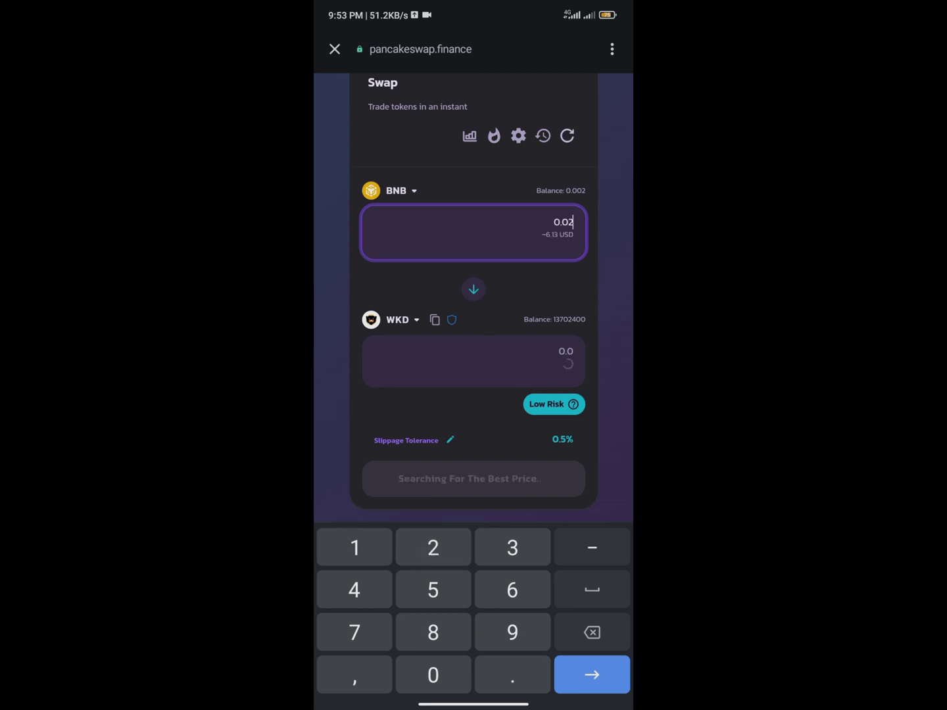
{"action": "key", "text": "Return"}
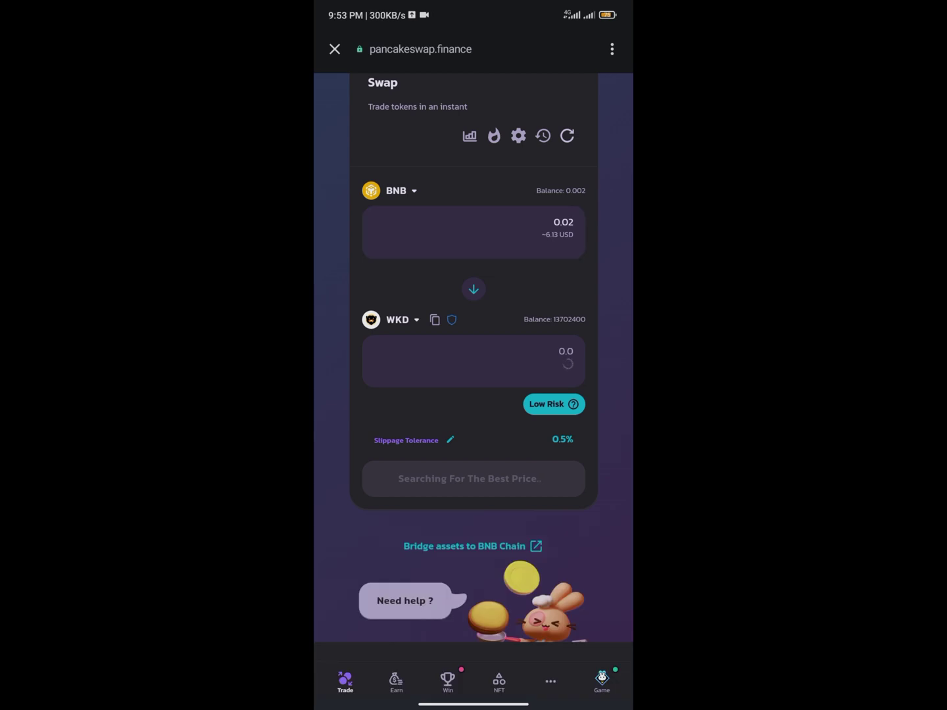
{"action": "scroll", "coordinate": [474, 395], "scroll_direction": "down", "scroll_amount": 3}
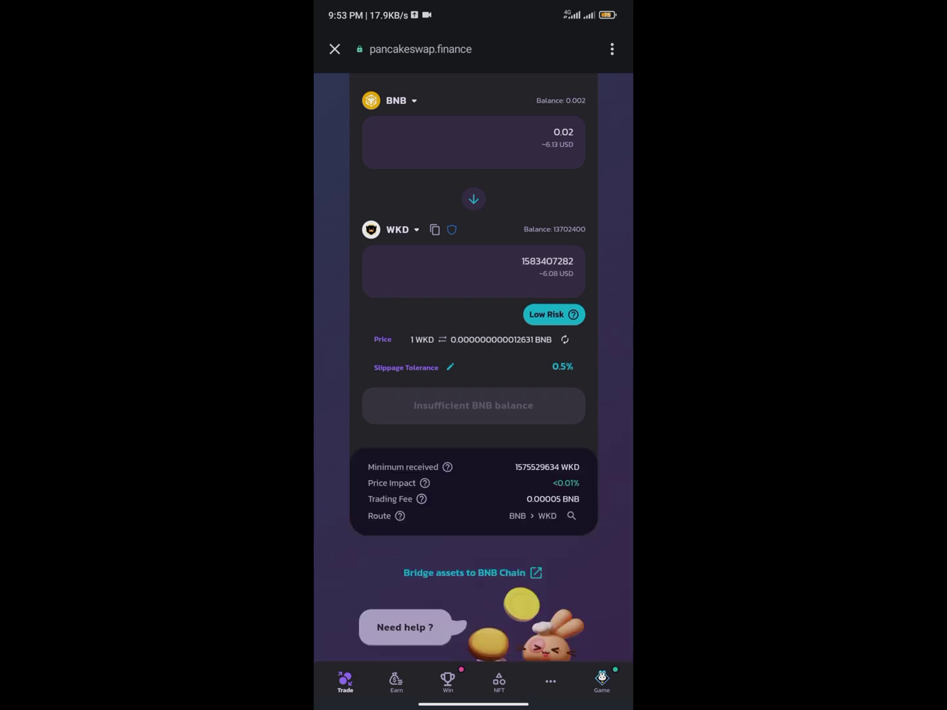
{"action": "scroll", "coordinate": [474, 369], "scroll_direction": "up", "scroll_amount": 2}
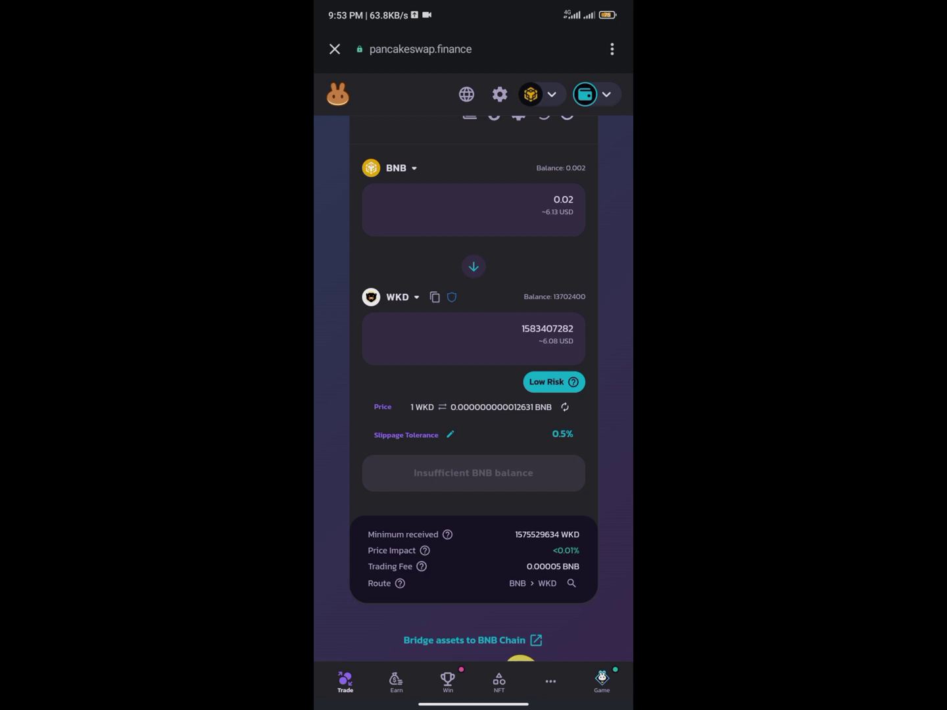
- Lower the BNB amount to 0.001 for about 79,175,165 WKD
{"action": "left_click", "coordinate": [571, 210]}
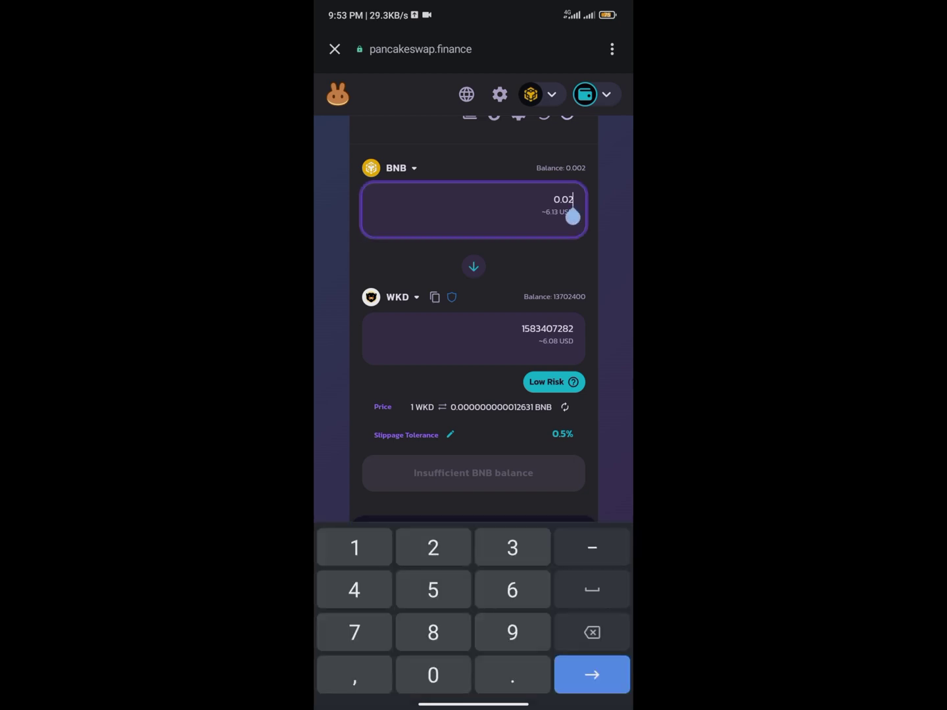
{"action": "key", "text": "BackSpace"}
{"action": "type", "text": "0"}
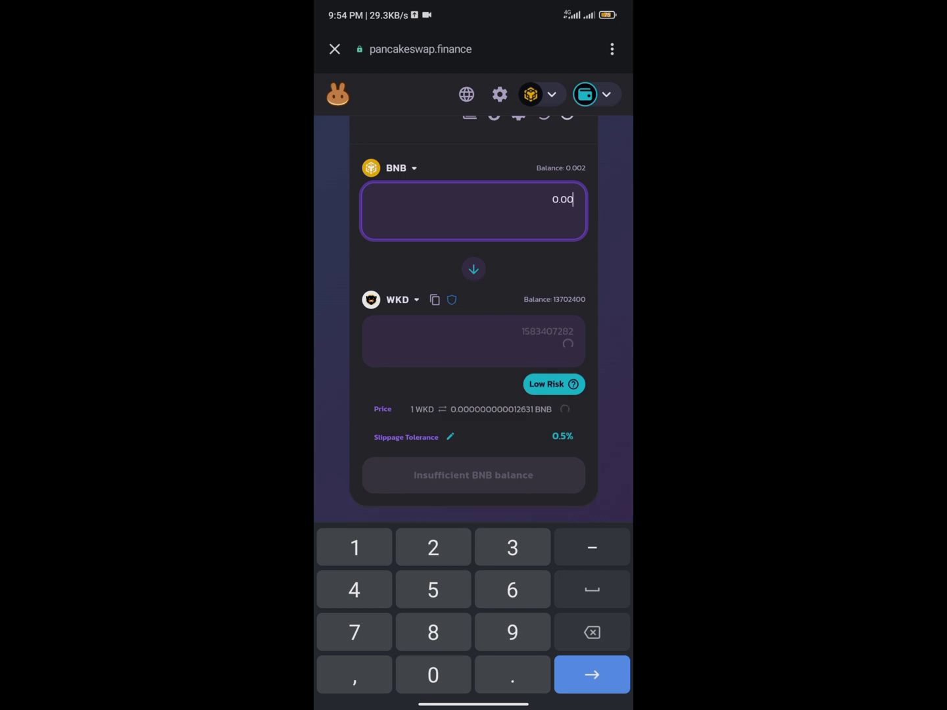
{"action": "type", "text": "1"}
{"action": "key", "text": "Return"}
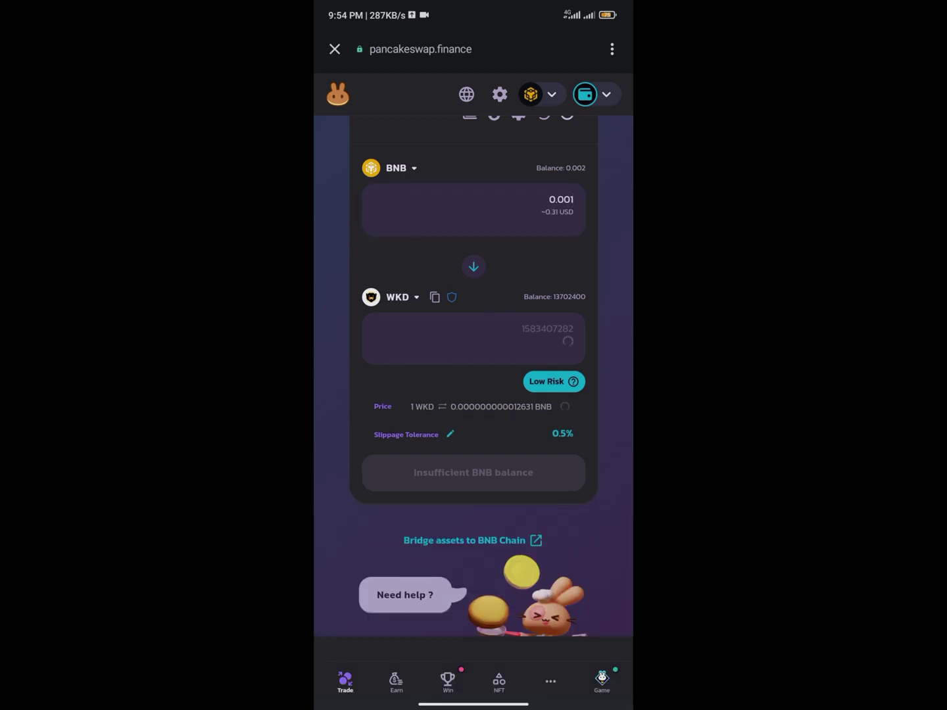